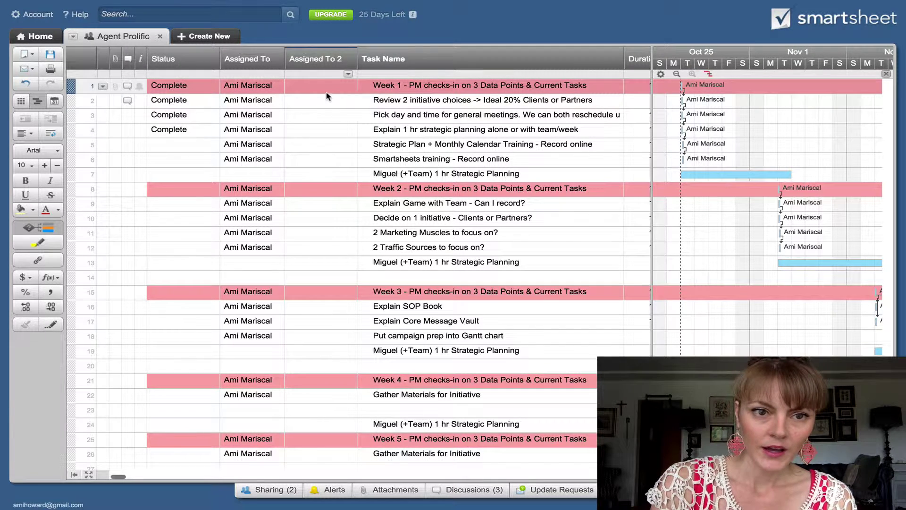
Step: Open the Week 1 row's discussion and close it again
{"action": "mouse_move", "coordinate": [256, 87]}
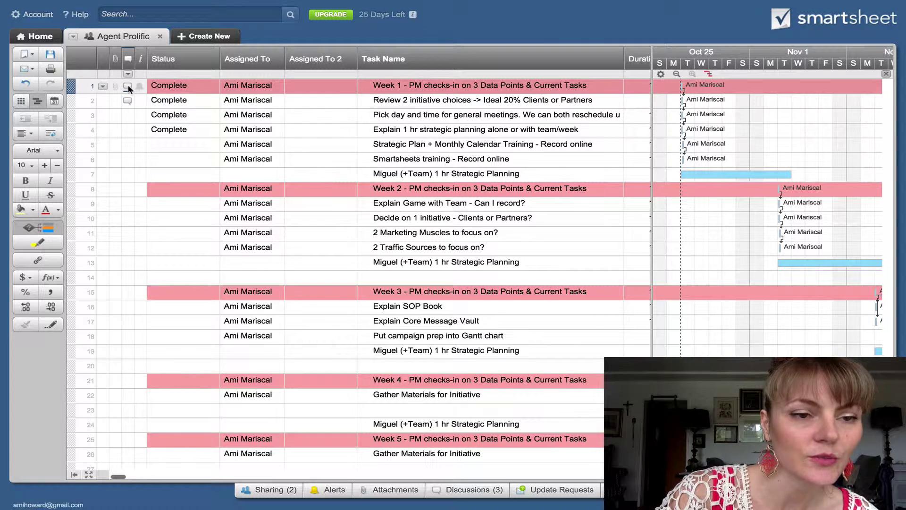
{"action": "left_click", "coordinate": [127, 87]}
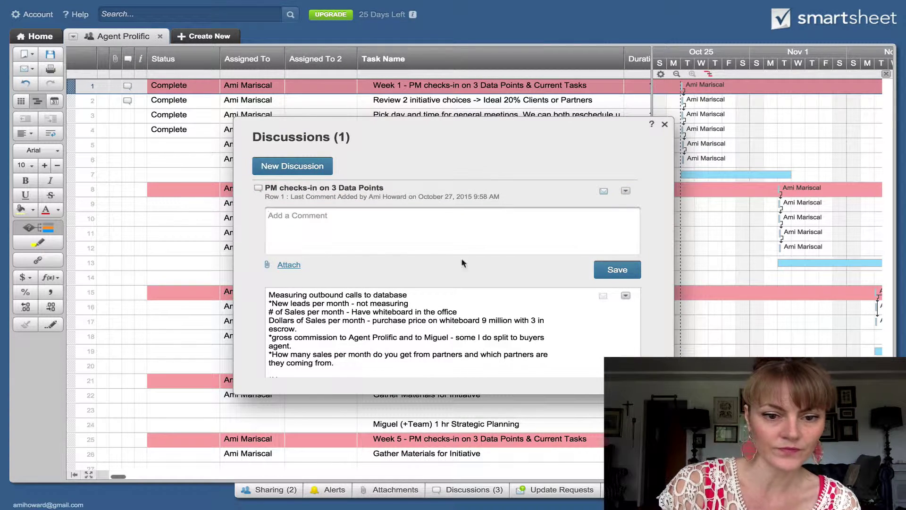
{"action": "left_click", "coordinate": [664, 124]}
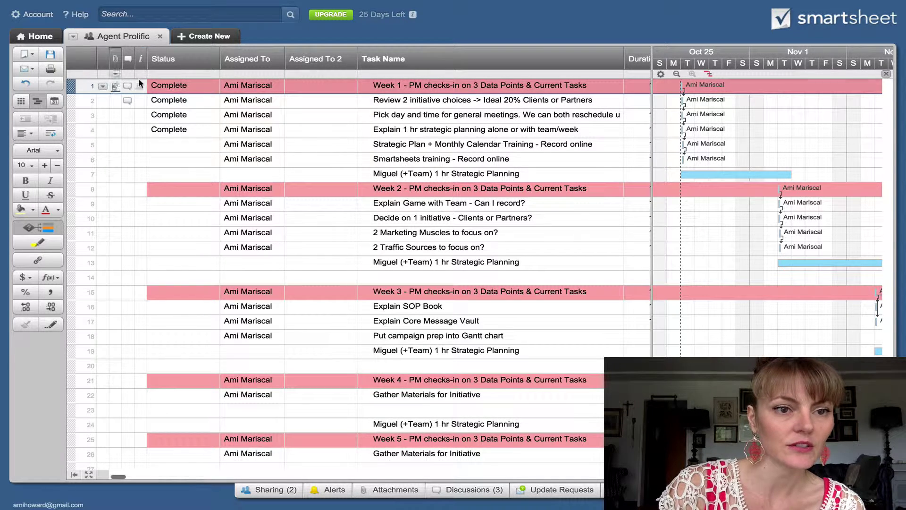
Step: Look at the Week 1 row's attachment sources, then close without attaching anything
{"action": "mouse_move", "coordinate": [130, 89]}
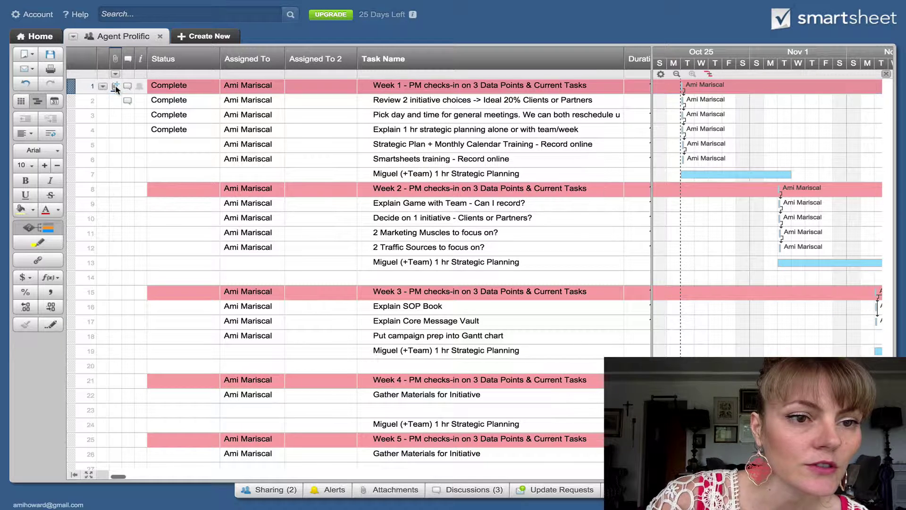
{"action": "left_click", "coordinate": [116, 87]}
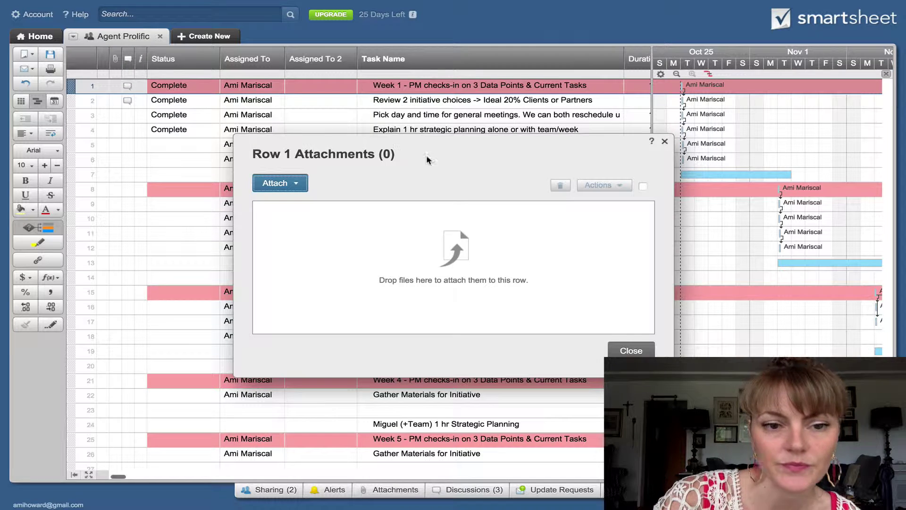
{"action": "left_click", "coordinate": [280, 186]}
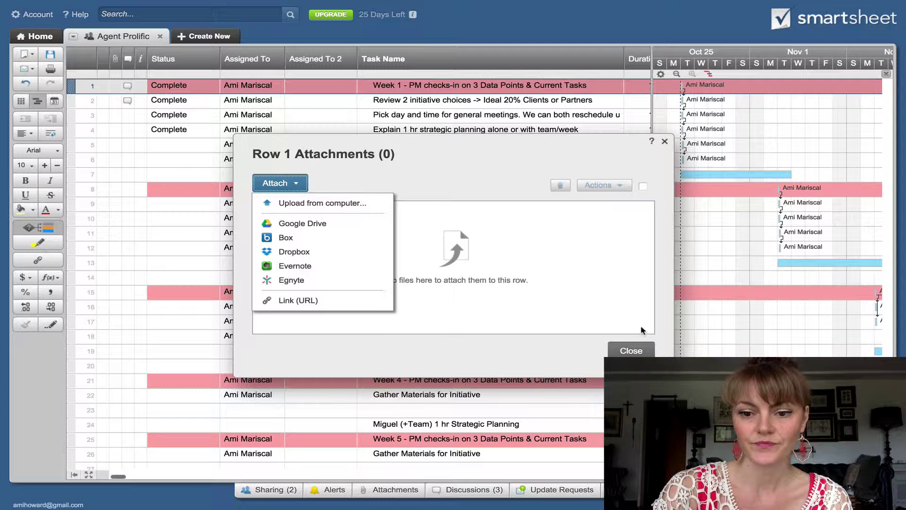
{"action": "left_click", "coordinate": [631, 350]}
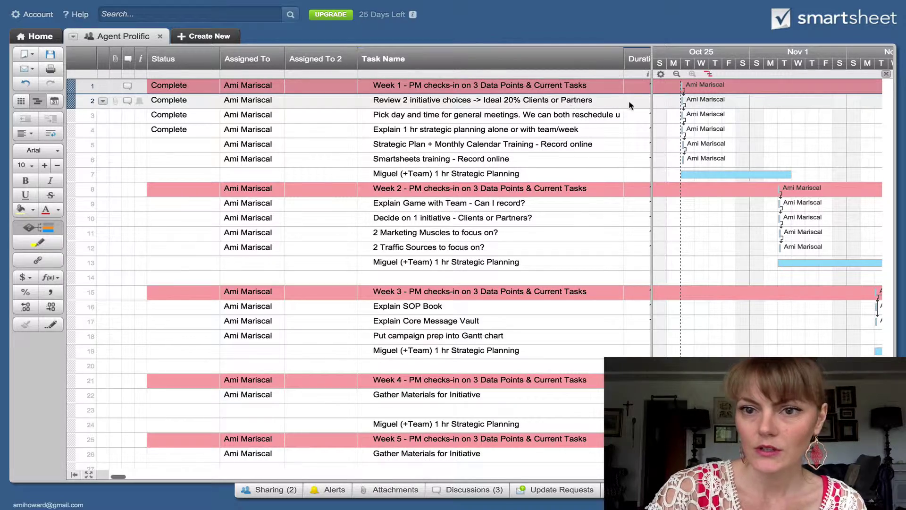
Step: Review the Duration, Start, Finish, Predecessors columns and Gantt timeline, then save the sheet
{"action": "scroll", "coordinate": [399, 104], "scroll_direction": "right", "scroll_amount": 8}
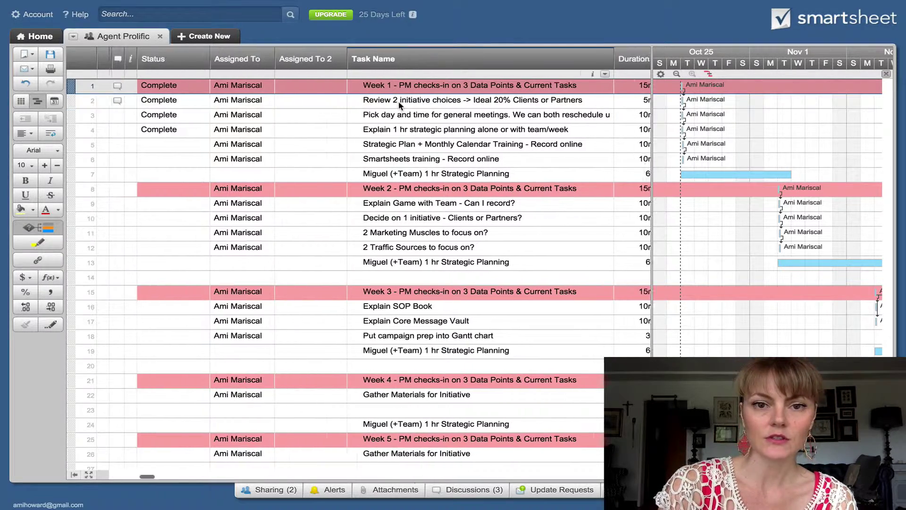
{"action": "scroll", "coordinate": [399, 104], "scroll_direction": "down", "scroll_amount": 1}
{"action": "scroll", "coordinate": [399, 103], "scroll_direction": "up", "scroll_amount": 1}
{"action": "scroll", "coordinate": [399, 103], "scroll_direction": "left", "scroll_amount": 8}
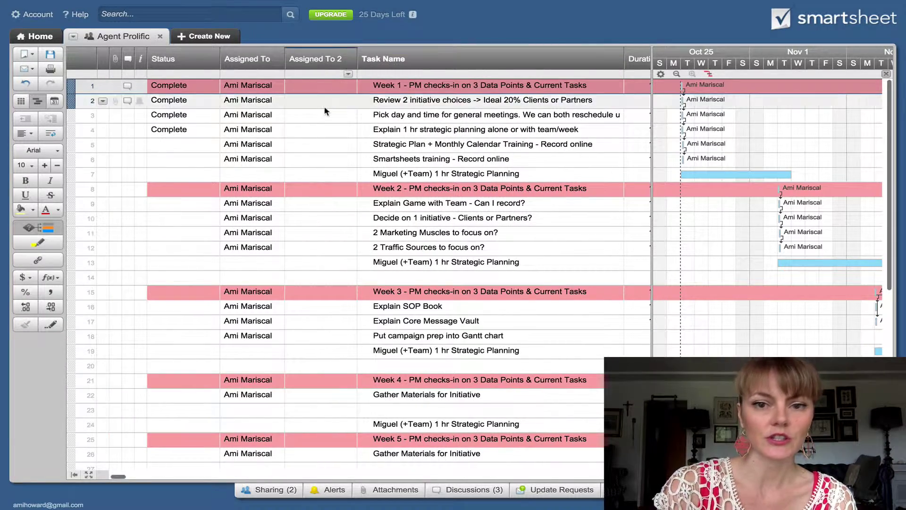
{"action": "scroll", "coordinate": [325, 107], "scroll_direction": "right", "scroll_amount": 3}
{"action": "scroll", "coordinate": [325, 111], "scroll_direction": "right", "scroll_amount": 3}
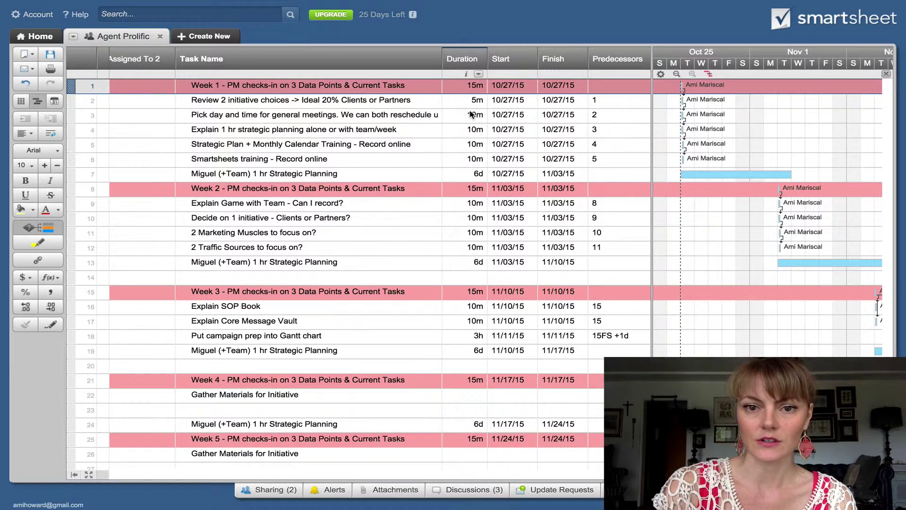
{"action": "scroll", "coordinate": [472, 113], "scroll_direction": "down", "scroll_amount": 1}
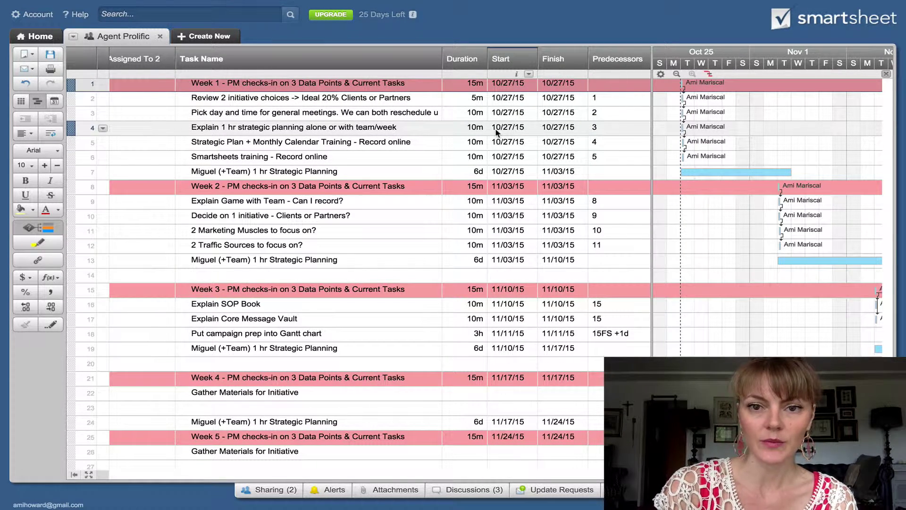
{"action": "scroll", "coordinate": [496, 132], "scroll_direction": "left", "scroll_amount": 3}
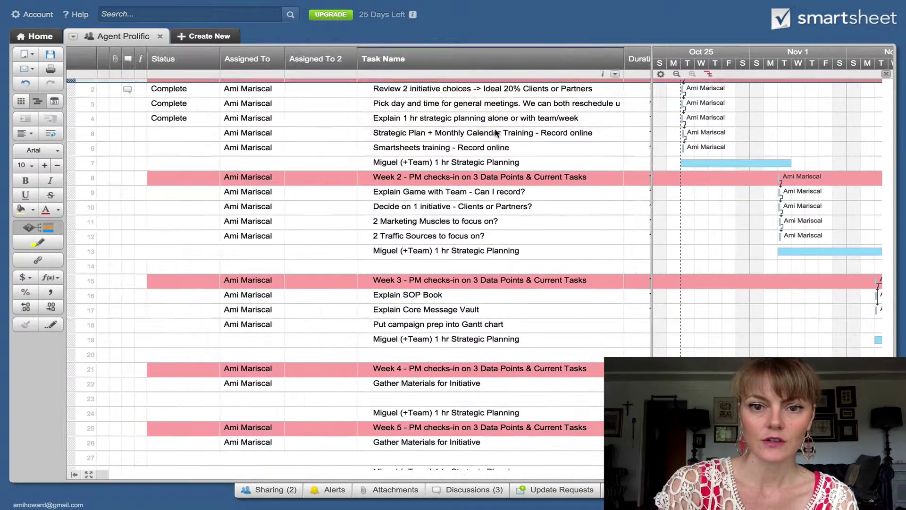
{"action": "scroll", "coordinate": [497, 132], "scroll_direction": "right", "scroll_amount": 3}
{"action": "scroll", "coordinate": [497, 133], "scroll_direction": "down", "scroll_amount": 2}
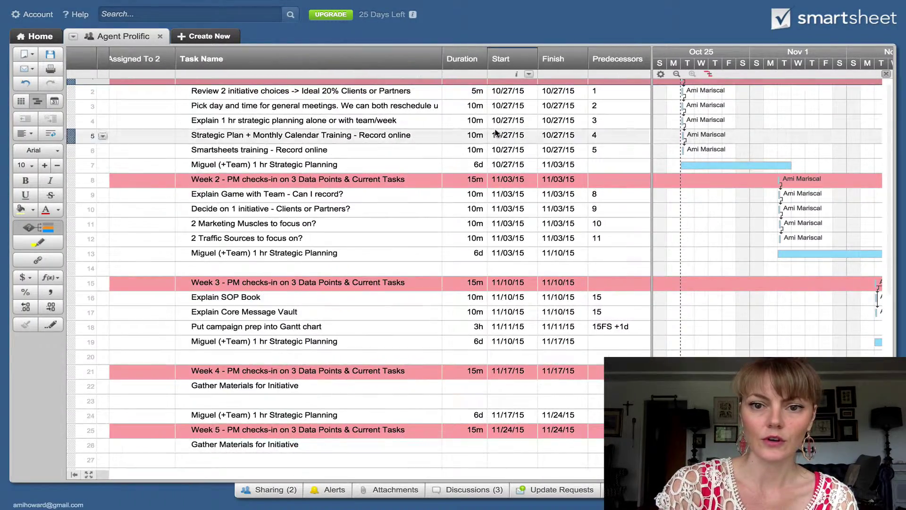
{"action": "scroll", "coordinate": [496, 133], "scroll_direction": "left", "scroll_amount": 3}
{"action": "scroll", "coordinate": [497, 133], "scroll_direction": "right", "scroll_amount": 3}
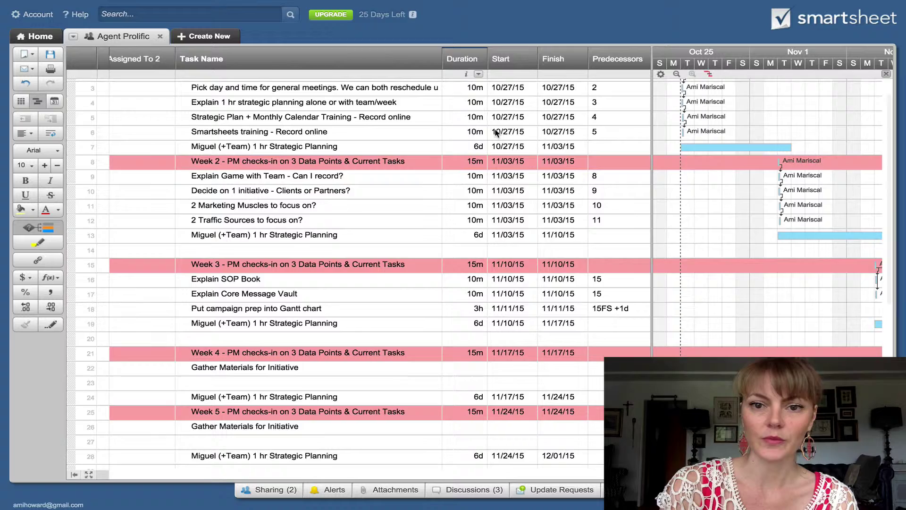
{"action": "scroll", "coordinate": [496, 132], "scroll_direction": "left", "scroll_amount": 3}
{"action": "scroll", "coordinate": [497, 133], "scroll_direction": "up", "scroll_amount": 1}
{"action": "scroll", "coordinate": [496, 132], "scroll_direction": "up", "scroll_amount": 1}
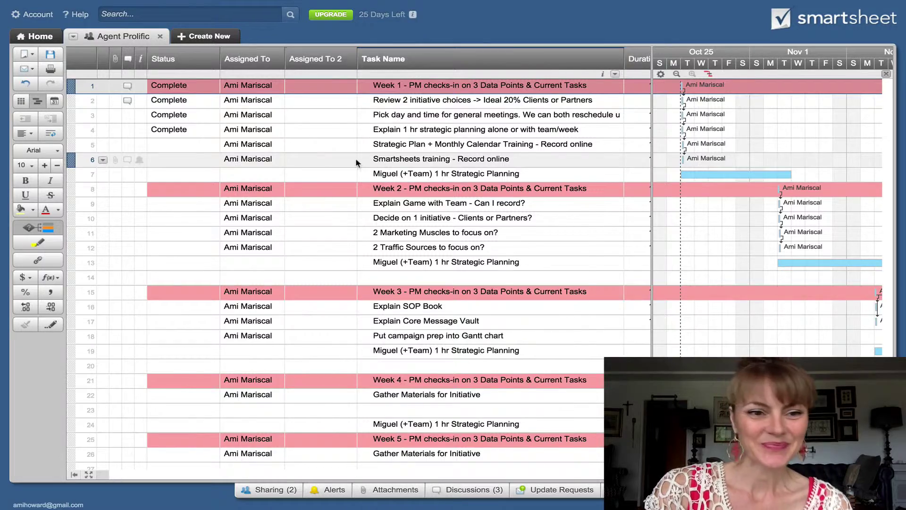
{"action": "scroll", "coordinate": [356, 163], "scroll_direction": "right", "scroll_amount": 3}
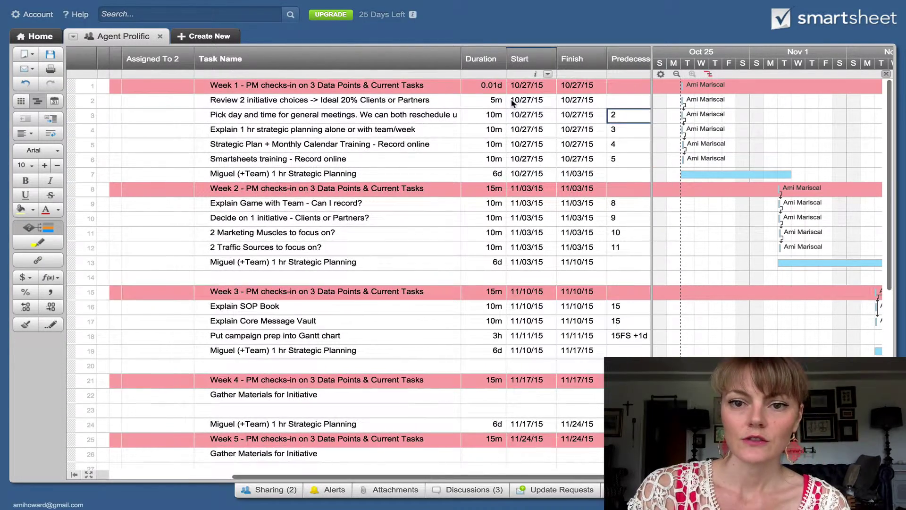
{"action": "scroll", "coordinate": [513, 103], "scroll_direction": "right", "scroll_amount": 1}
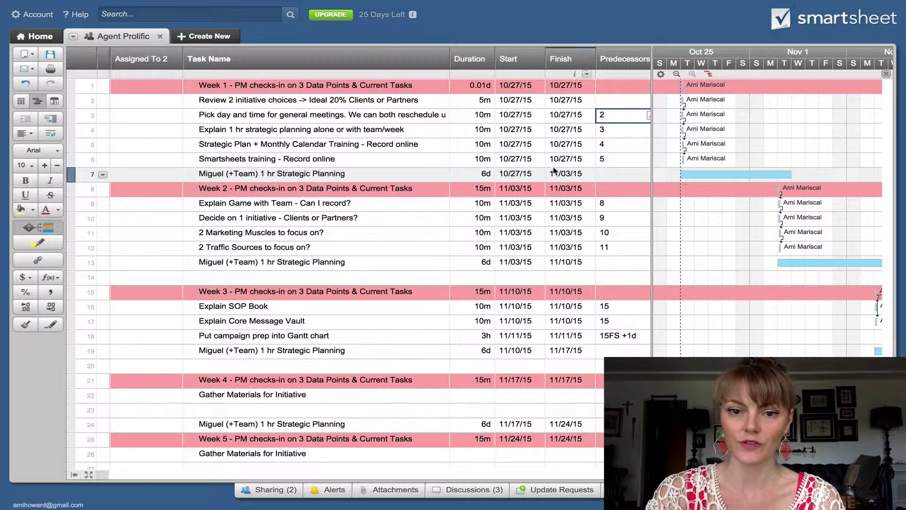
{"action": "scroll", "coordinate": [741, 234], "scroll_direction": "right", "scroll_amount": 3}
{"action": "scroll", "coordinate": [740, 234], "scroll_direction": "right", "scroll_amount": 10}
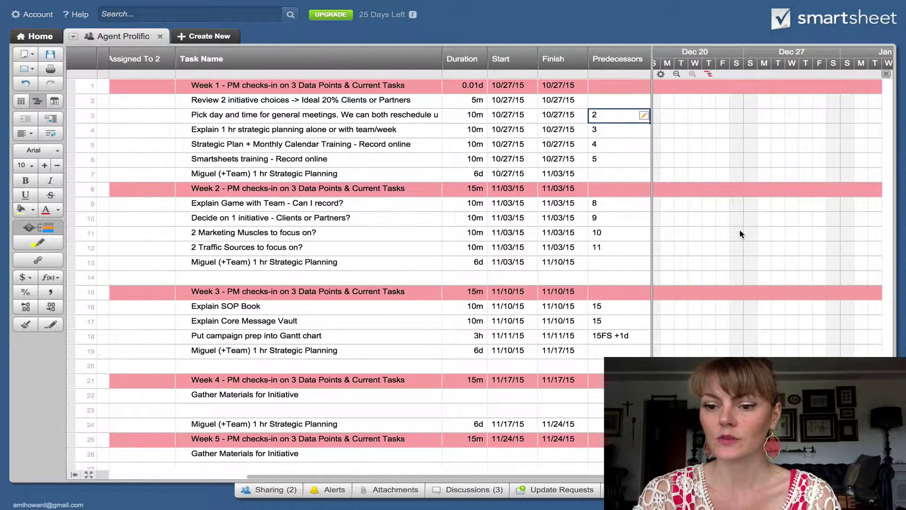
{"action": "scroll", "coordinate": [740, 234], "scroll_direction": "left", "scroll_amount": 10}
{"action": "scroll", "coordinate": [436, 281], "scroll_direction": "down", "scroll_amount": 5}
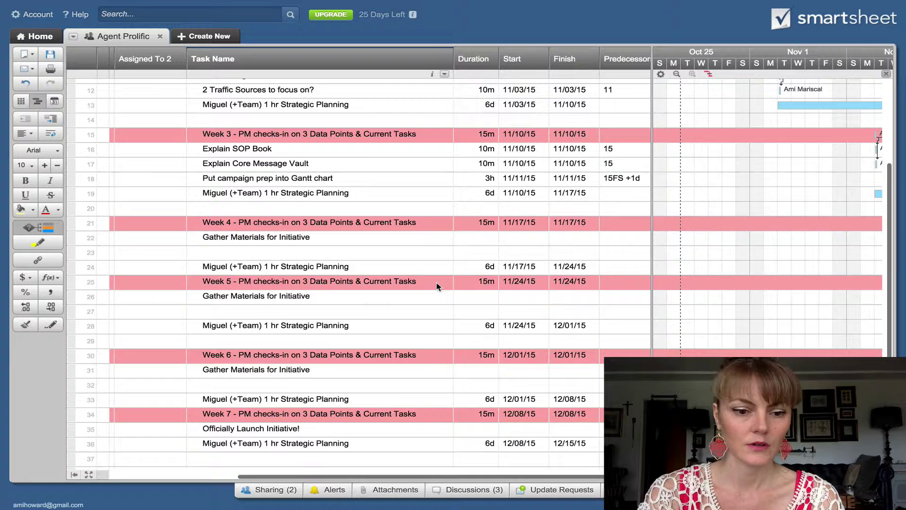
{"action": "scroll", "coordinate": [436, 281], "scroll_direction": "up", "scroll_amount": 5}
{"action": "scroll", "coordinate": [436, 282], "scroll_direction": "left", "scroll_amount": 5}
{"action": "left_click", "coordinate": [49, 54]}
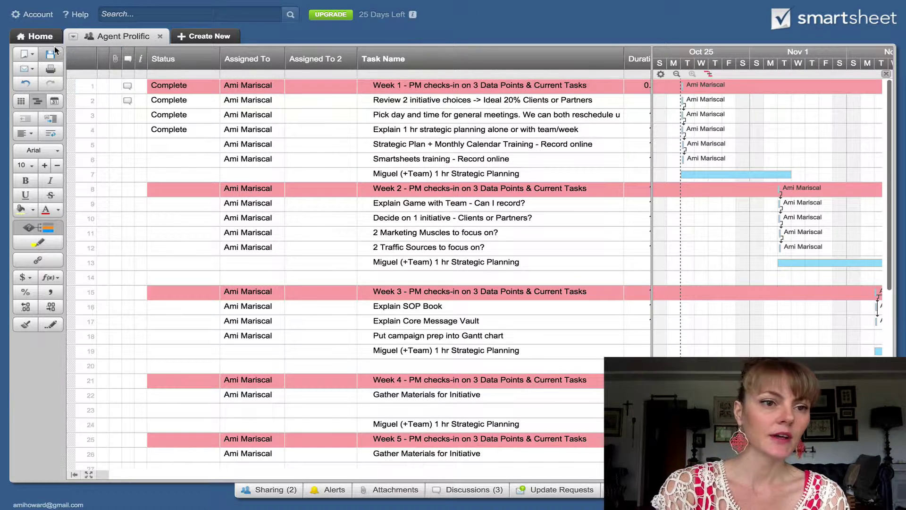
Step: Cancel a new Week 1 reminder, view row 1's actions, then switch to Calendar View
{"action": "left_click", "coordinate": [140, 88]}
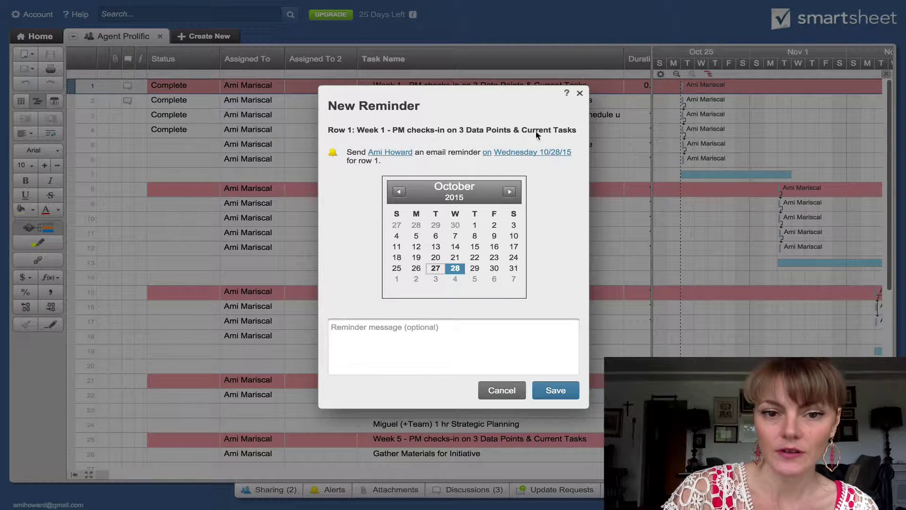
{"action": "left_click", "coordinate": [580, 93]}
{"action": "mouse_move", "coordinate": [140, 88]}
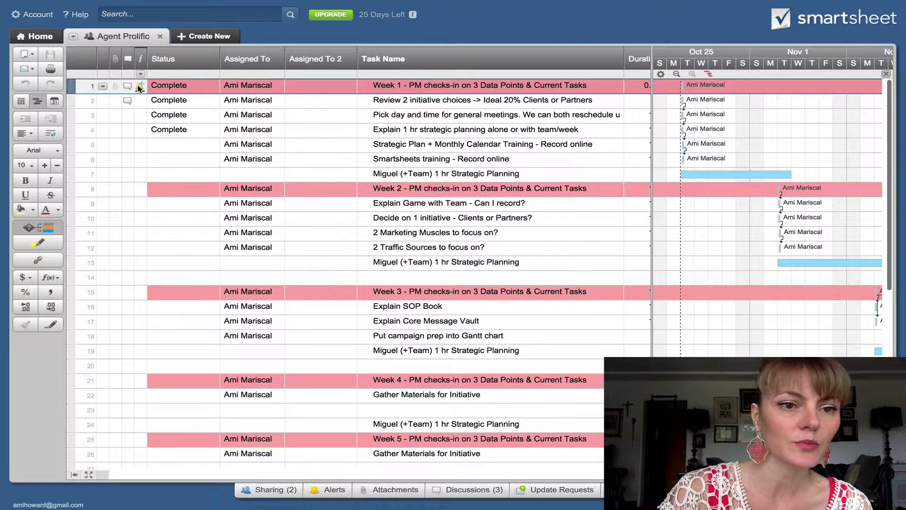
{"action": "left_click", "coordinate": [102, 87]}
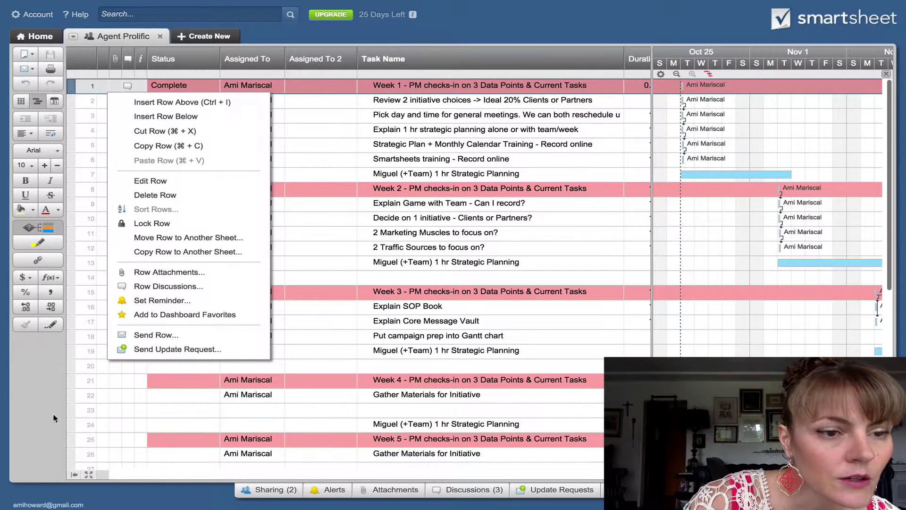
{"action": "left_click", "coordinate": [54, 101]}
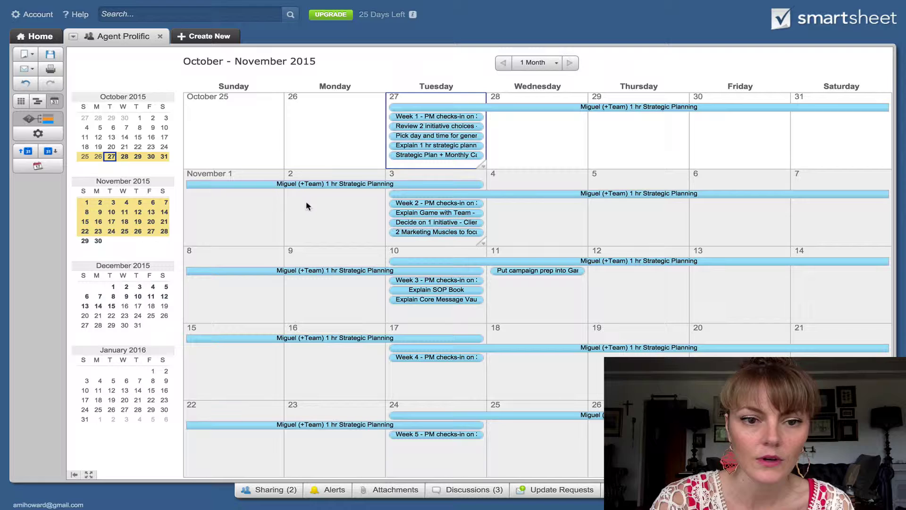
Step: Glance at the conditional formatting rules, then return to the grid with Gantt chart
{"action": "left_click", "coordinate": [28, 120]}
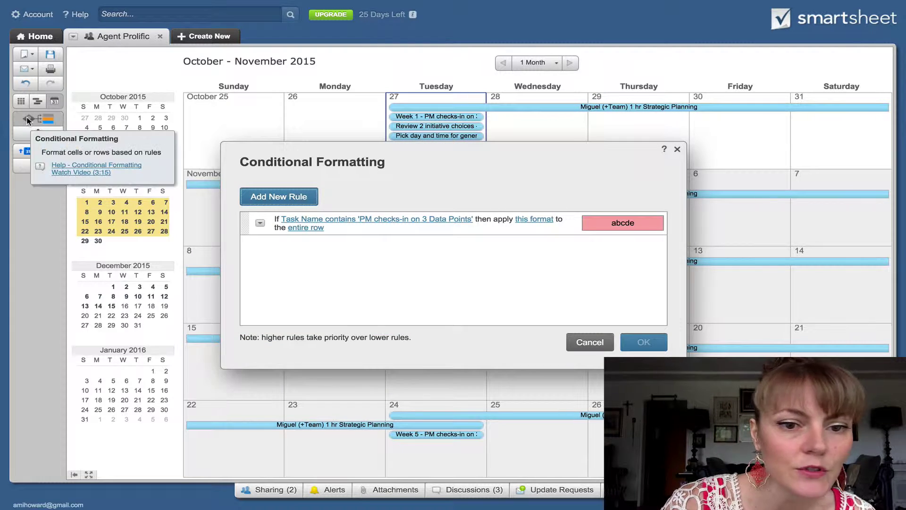
{"action": "left_click", "coordinate": [585, 340]}
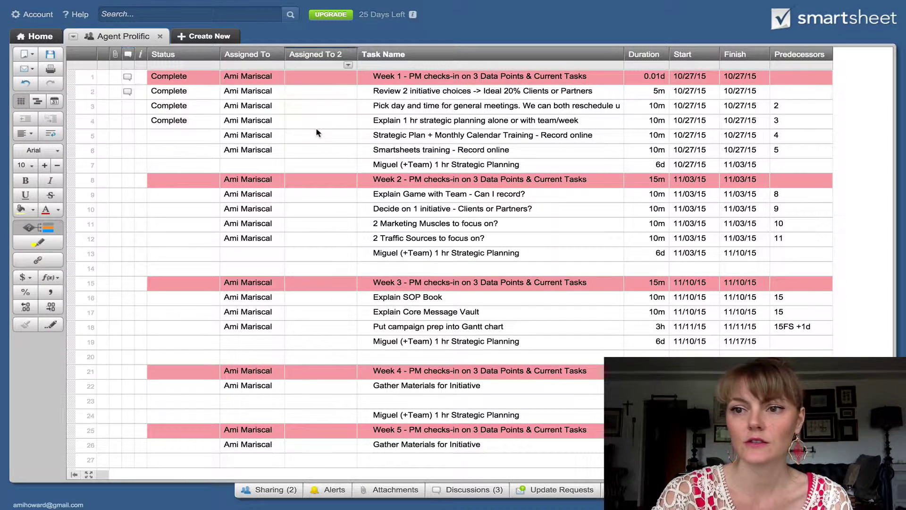
{"action": "left_click", "coordinate": [35, 102]}
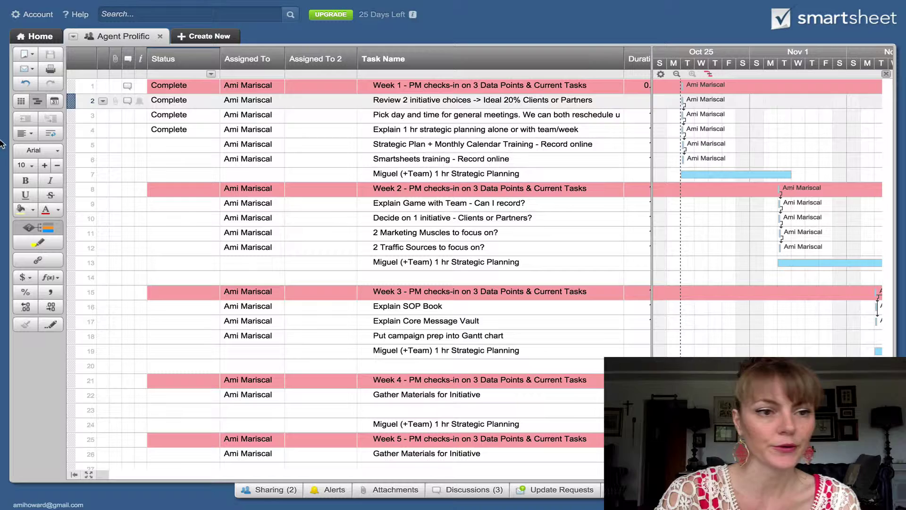
{"action": "left_click", "coordinate": [56, 100]}
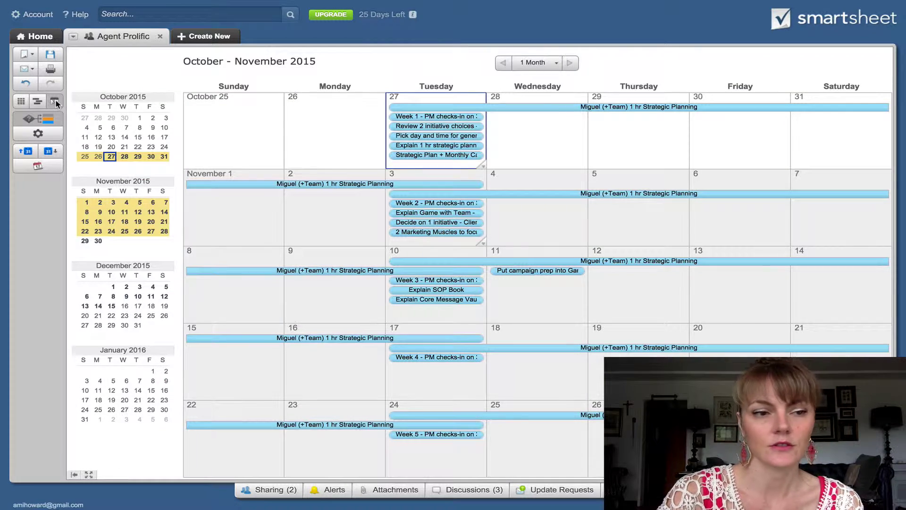
{"action": "left_click", "coordinate": [35, 102]}
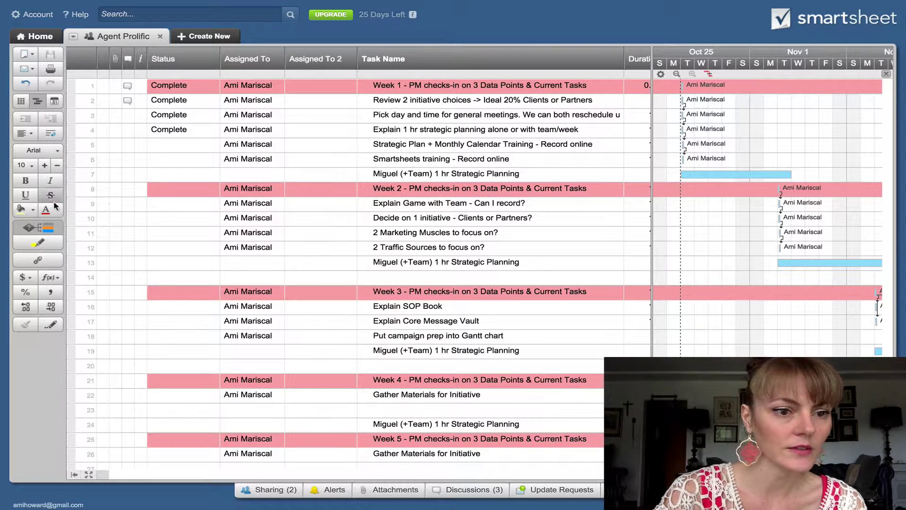
Step: Add a new conditional formatting rule where Assigned To is the sheet's assignee
{"action": "left_click", "coordinate": [51, 231]}
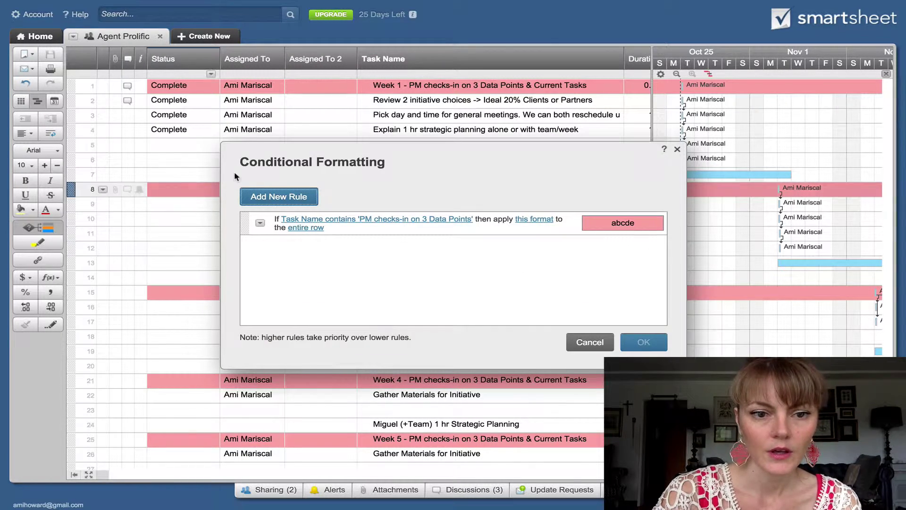
{"action": "left_click", "coordinate": [273, 191]}
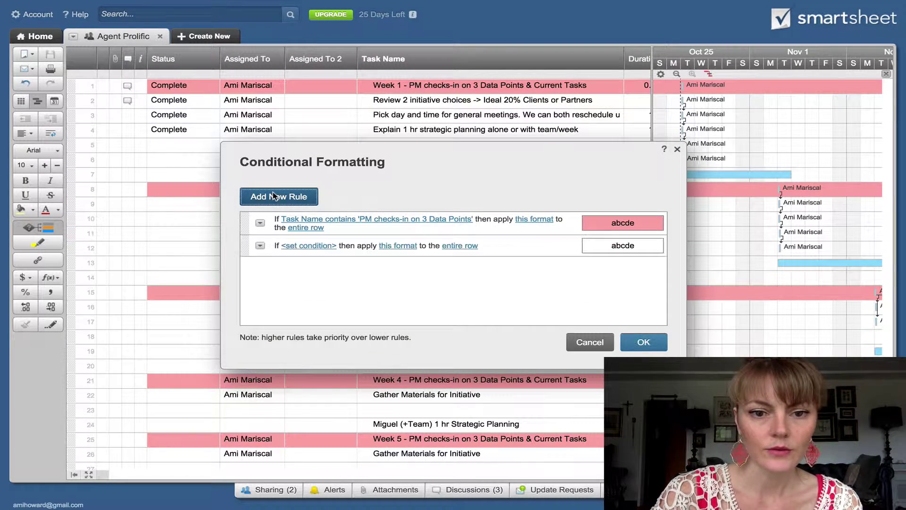
{"action": "left_click", "coordinate": [307, 246]}
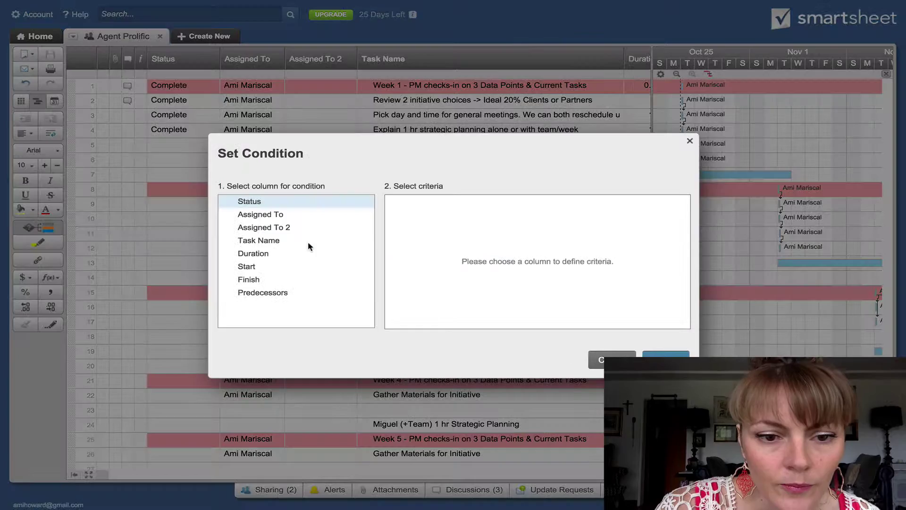
{"action": "left_click", "coordinate": [259, 216]}
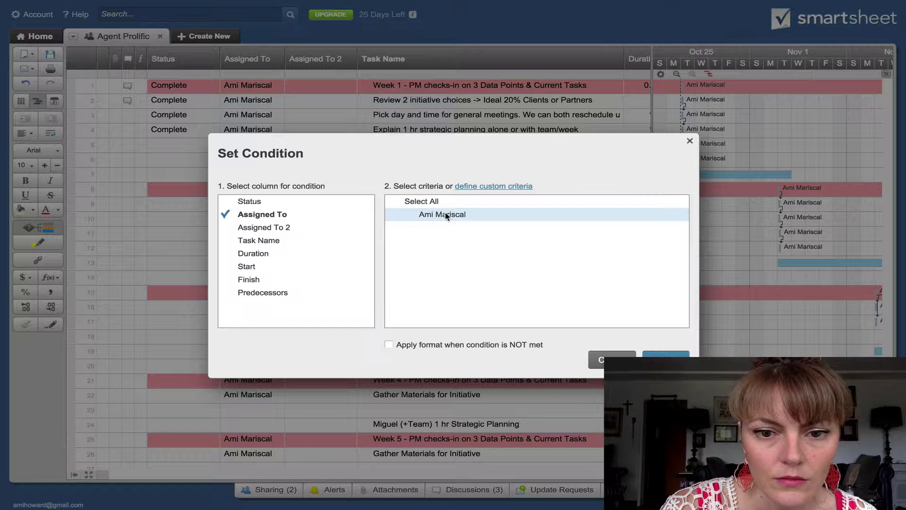
{"action": "left_click", "coordinate": [446, 217]}
{"action": "left_click", "coordinate": [667, 354]}
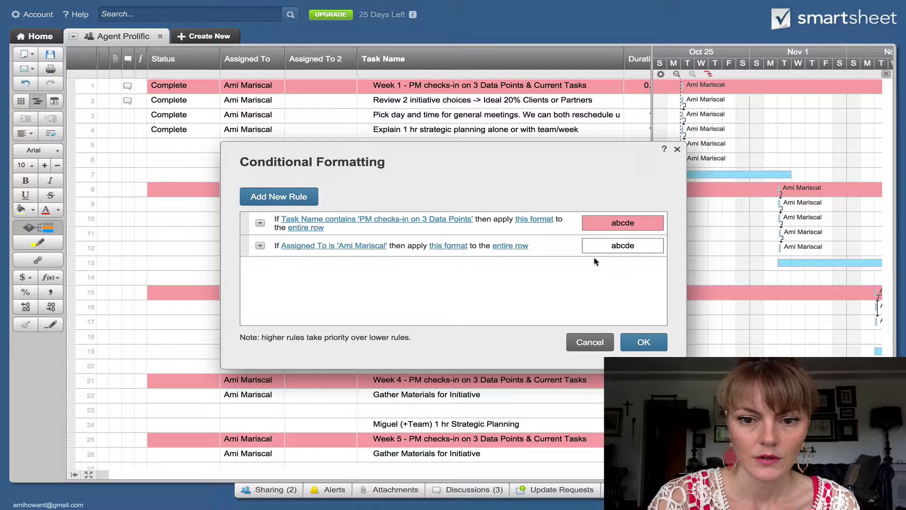
Step: Set the rule's Gantt/Calendar bar colour to dark orange and save the rules
{"action": "left_click", "coordinate": [449, 246]}
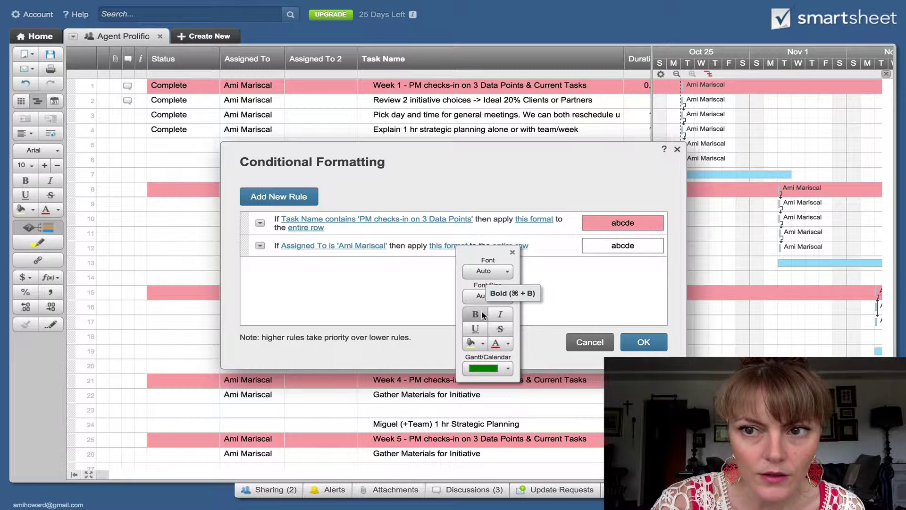
{"action": "left_click", "coordinate": [508, 369]}
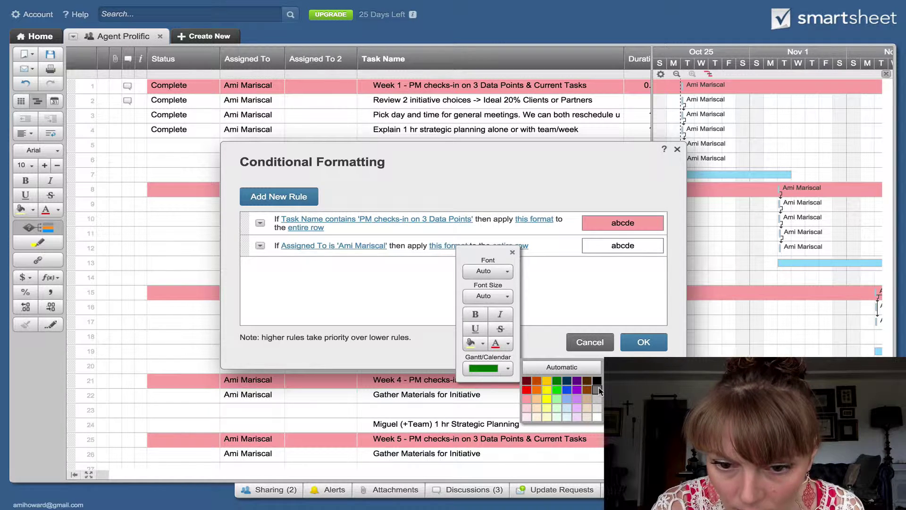
{"action": "left_click", "coordinate": [536, 382]}
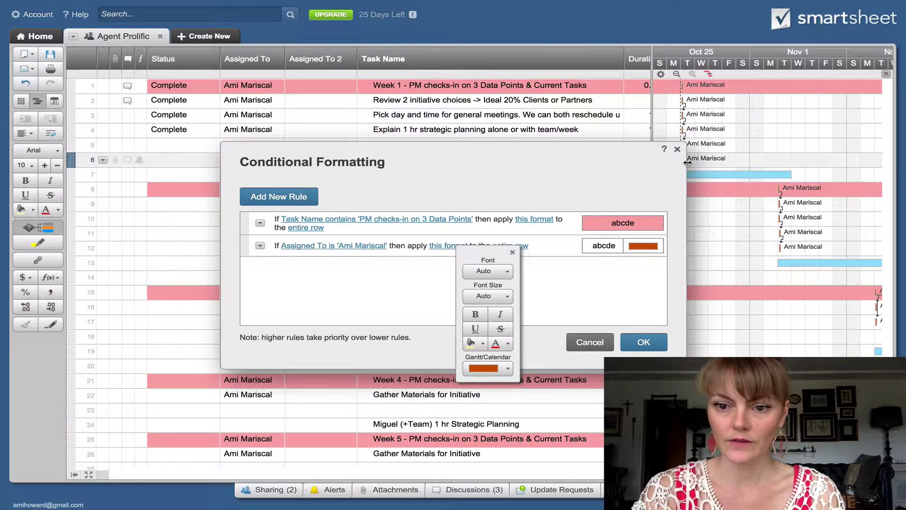
{"action": "left_click", "coordinate": [644, 341]}
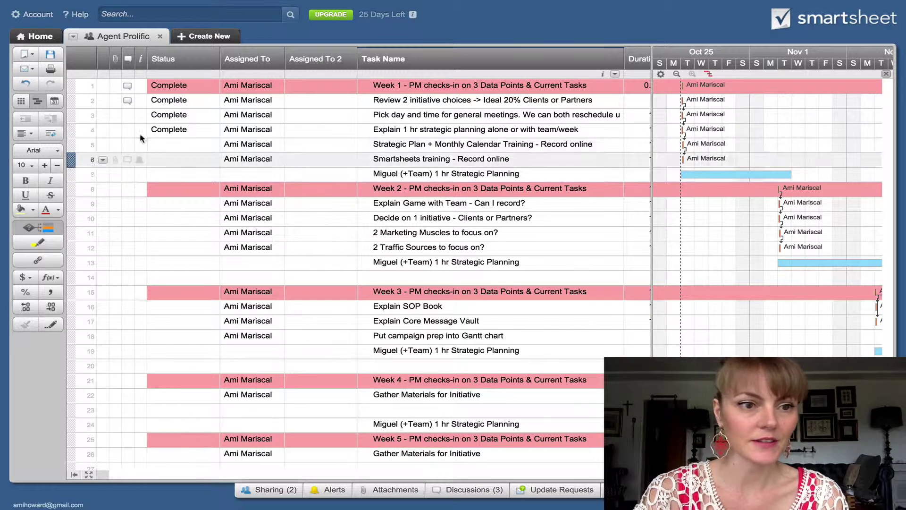
{"action": "left_click", "coordinate": [54, 101]}
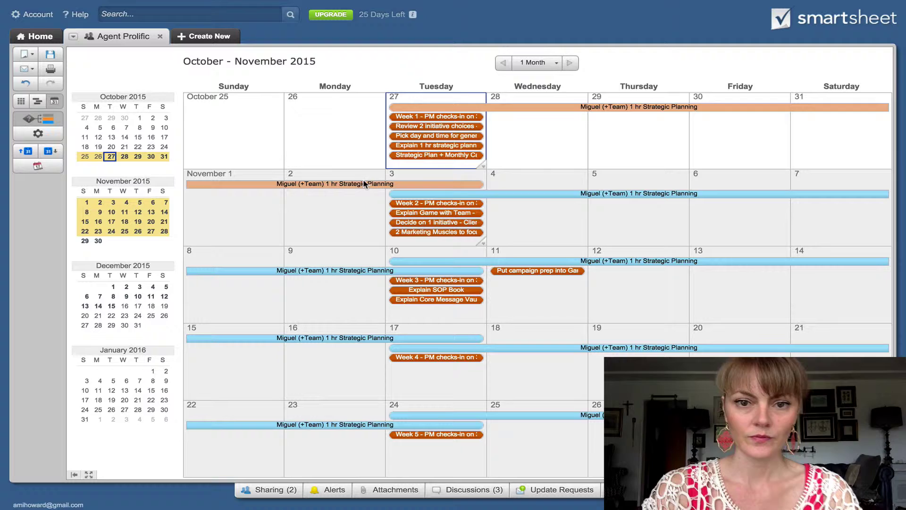
{"action": "left_click", "coordinate": [37, 101]}
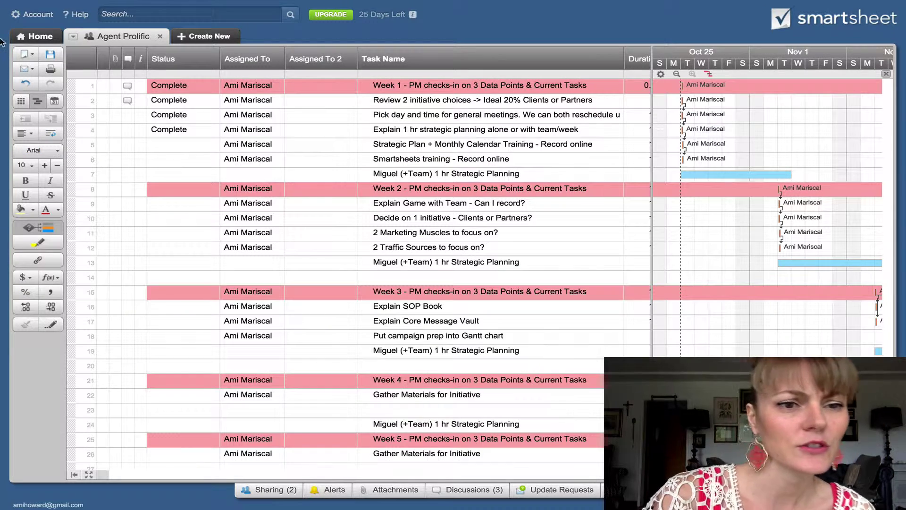
{"action": "left_click", "coordinate": [176, 170]}
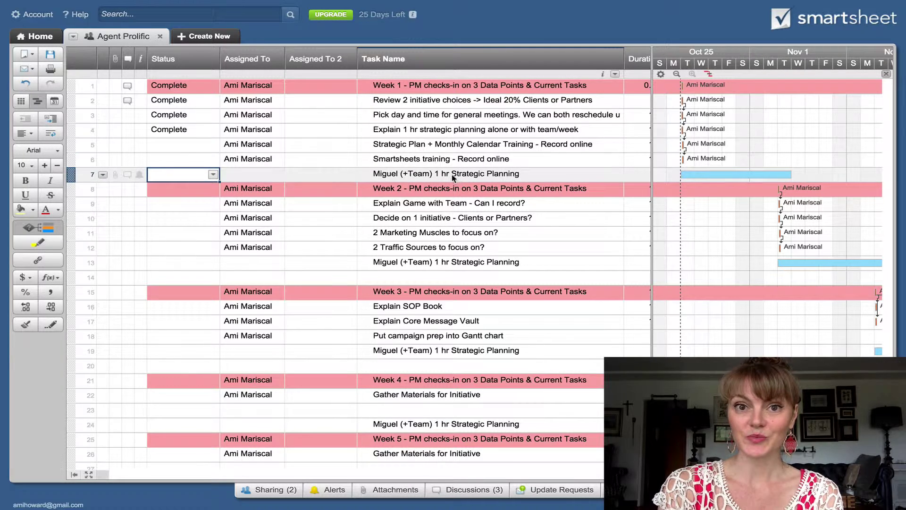
{"action": "left_click", "coordinate": [213, 175]}
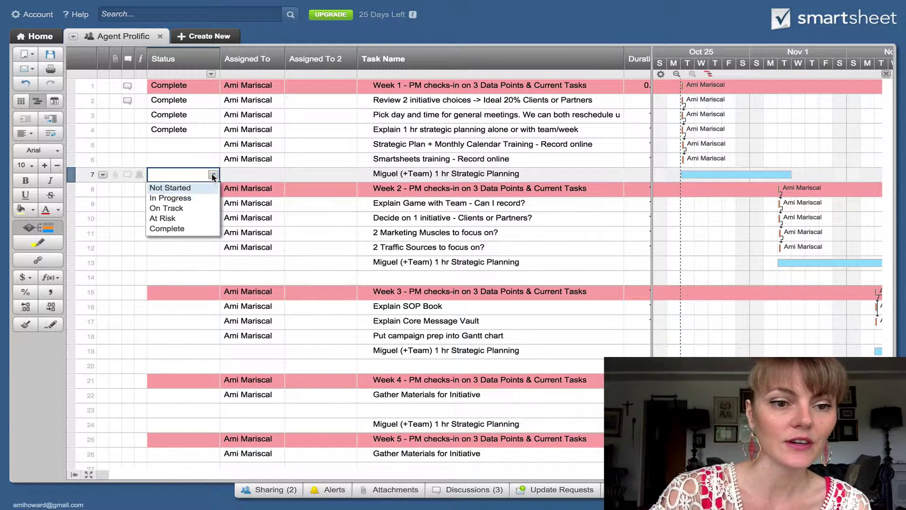
{"action": "left_click", "coordinate": [176, 229]}
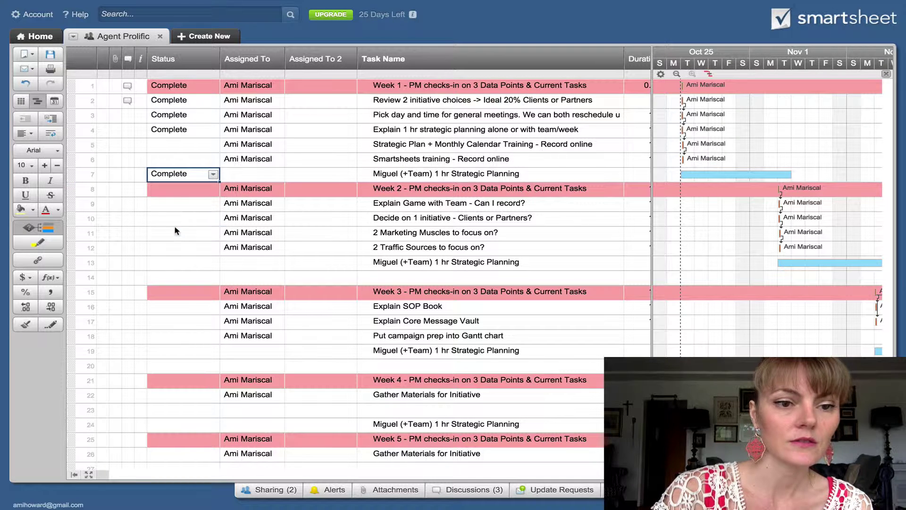
{"action": "left_click", "coordinate": [260, 176]}
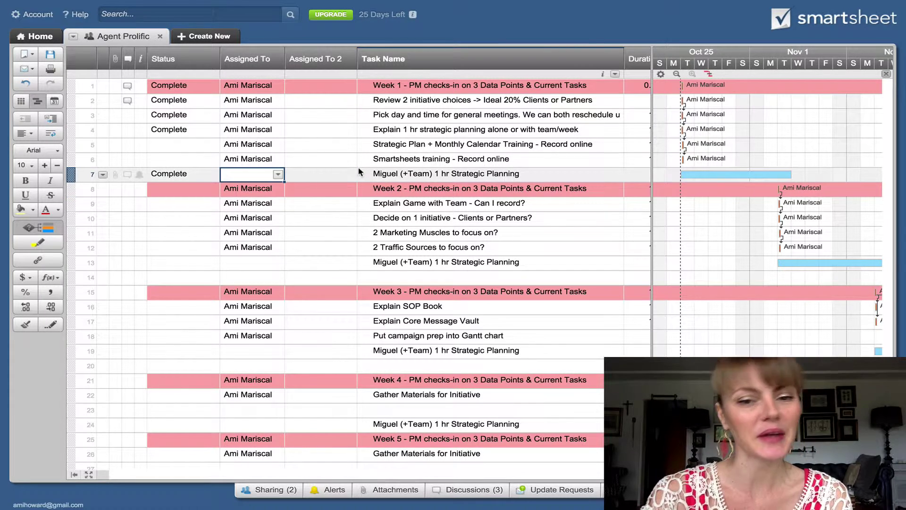
{"action": "key", "text": "Escape"}
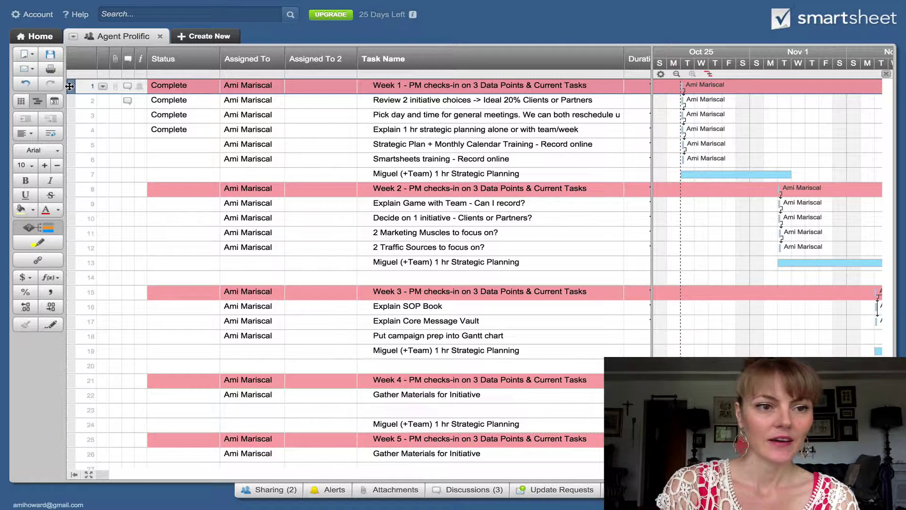
{"action": "mouse_move", "coordinate": [69, 86]}
{"action": "left_mouse_down"}
{"action": "mouse_move", "coordinate": [70, 105]}
{"action": "mouse_move", "coordinate": [69, 87]}
{"action": "left_mouse_up"}
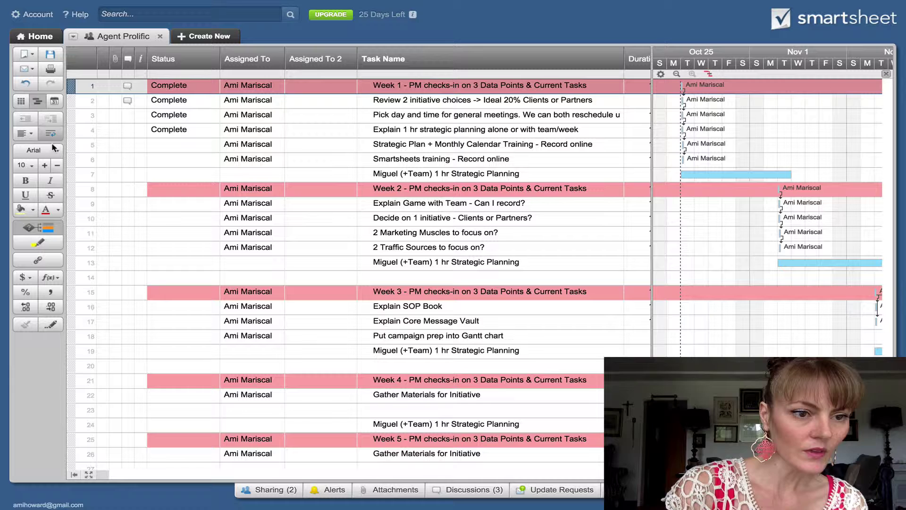
{"action": "left_click", "coordinate": [158, 100]}
{"action": "left_click", "coordinate": [90, 100]}
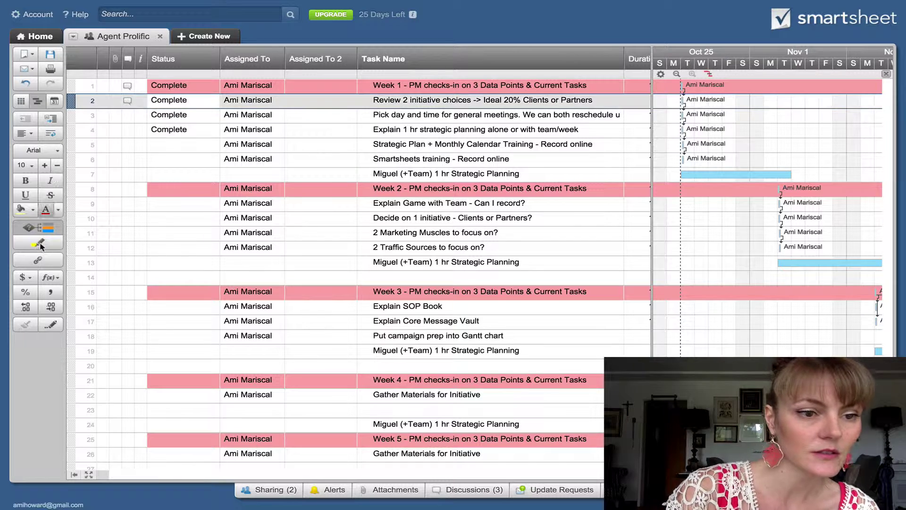
{"action": "left_click", "coordinate": [50, 121]}
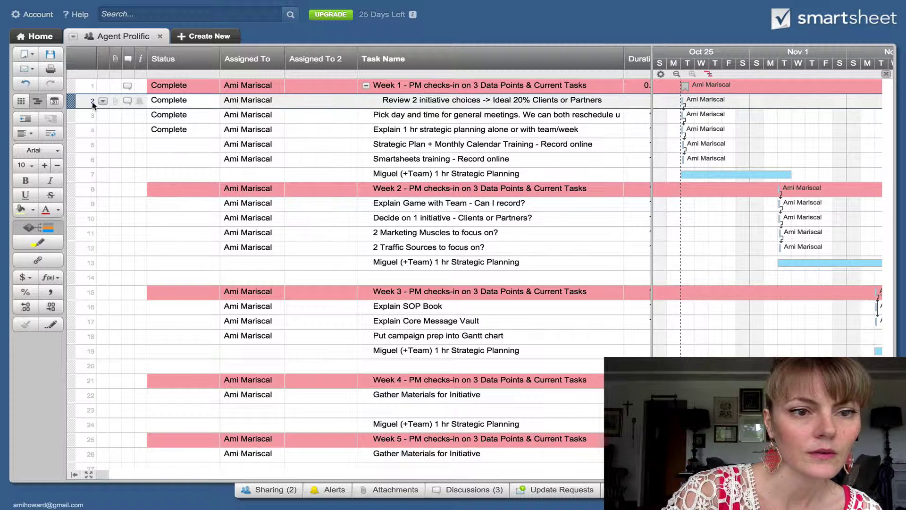
{"action": "left_click", "coordinate": [366, 87]}
{"action": "left_click", "coordinate": [366, 86]}
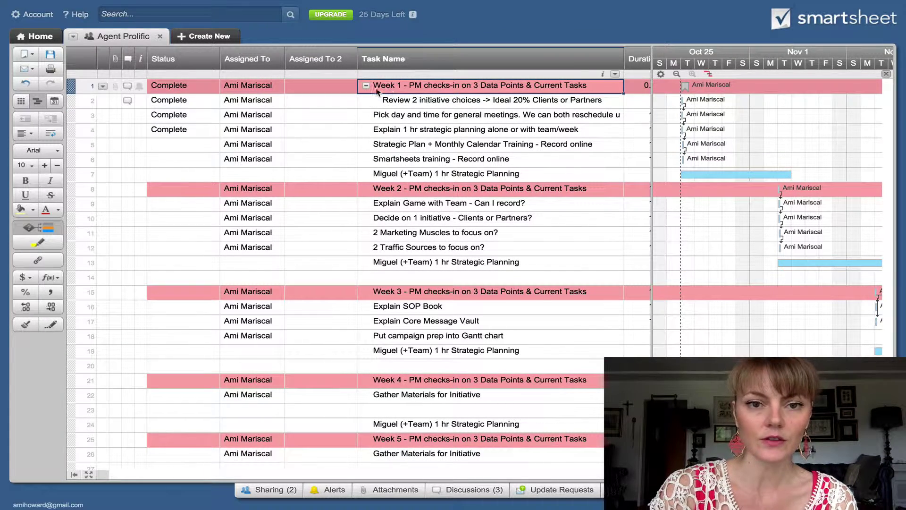
{"action": "left_click", "coordinate": [367, 86]}
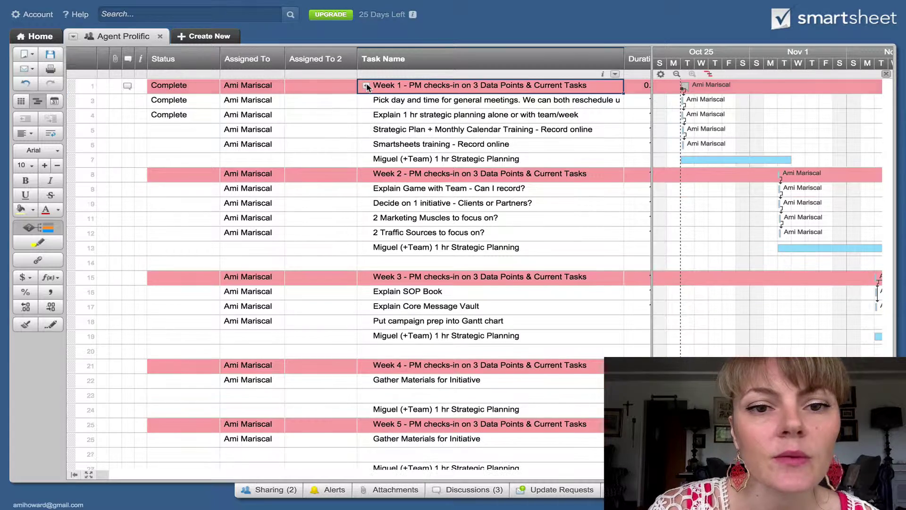
{"action": "left_click", "coordinate": [367, 86]}
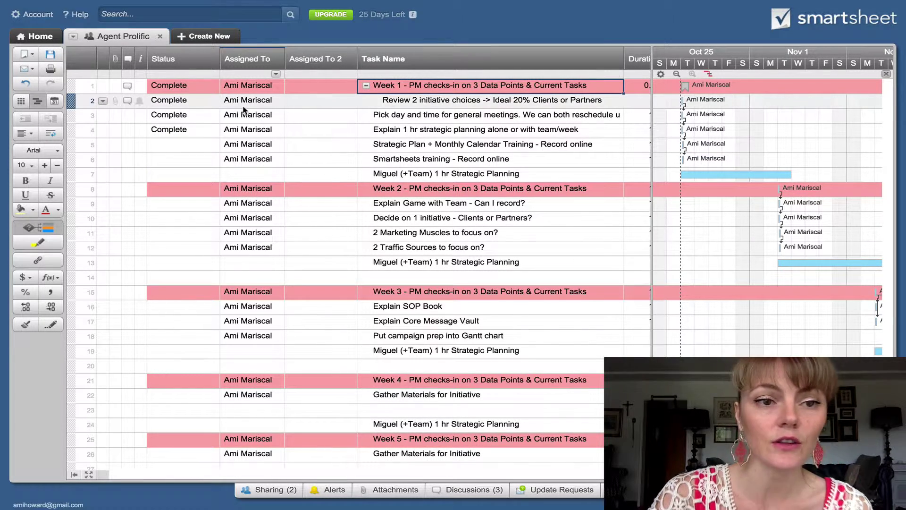
{"action": "left_click", "coordinate": [367, 86]}
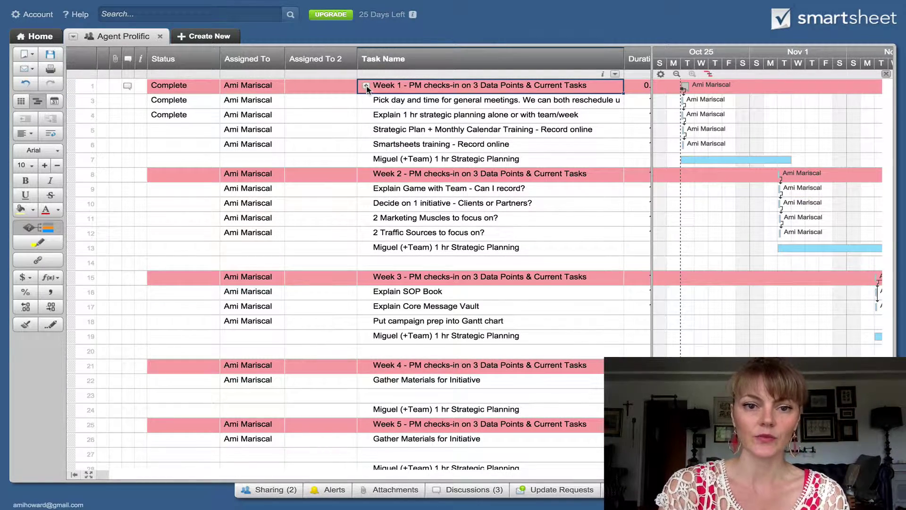
{"action": "left_click", "coordinate": [366, 86]}
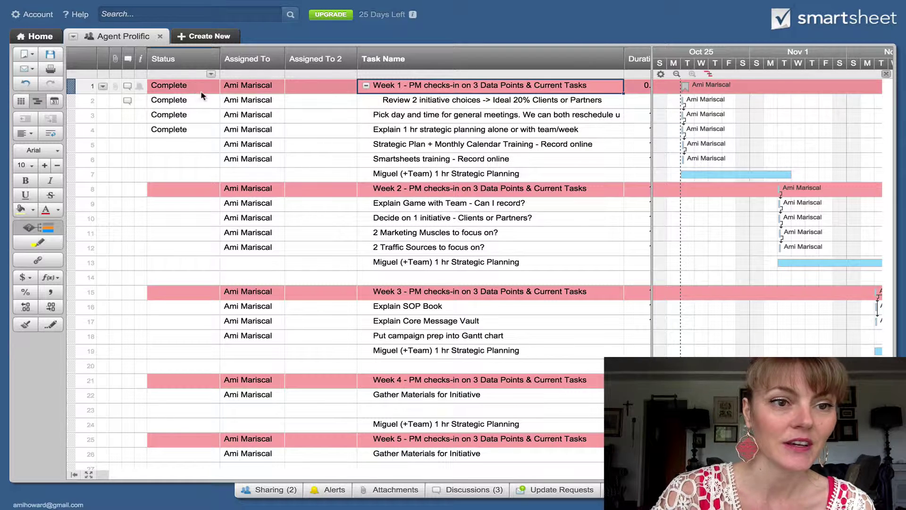
{"action": "left_click", "coordinate": [376, 97]}
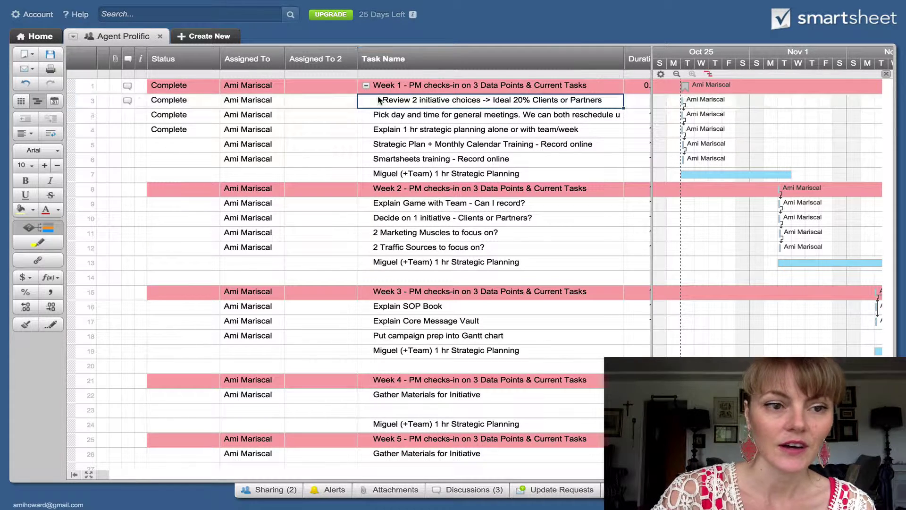
{"action": "left_click", "coordinate": [19, 119]}
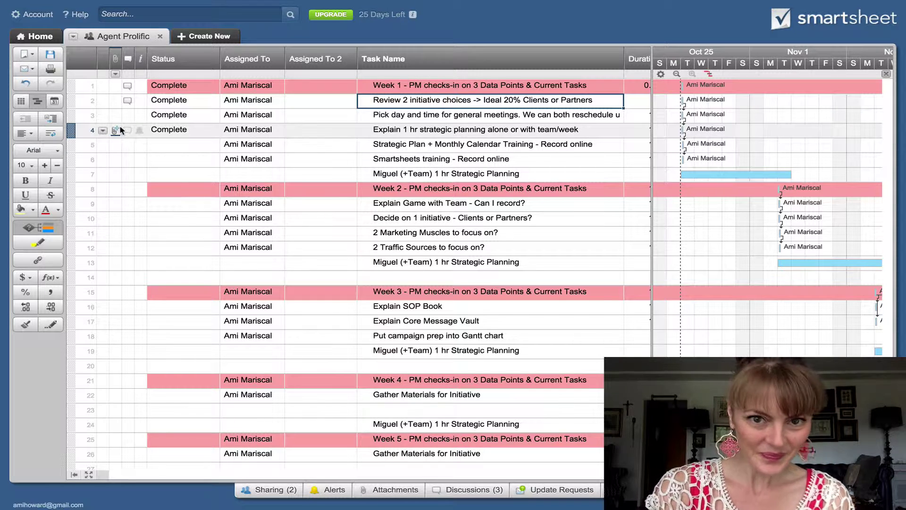
{"action": "left_click", "coordinate": [50, 118]}
{"action": "left_click", "coordinate": [26, 120]}
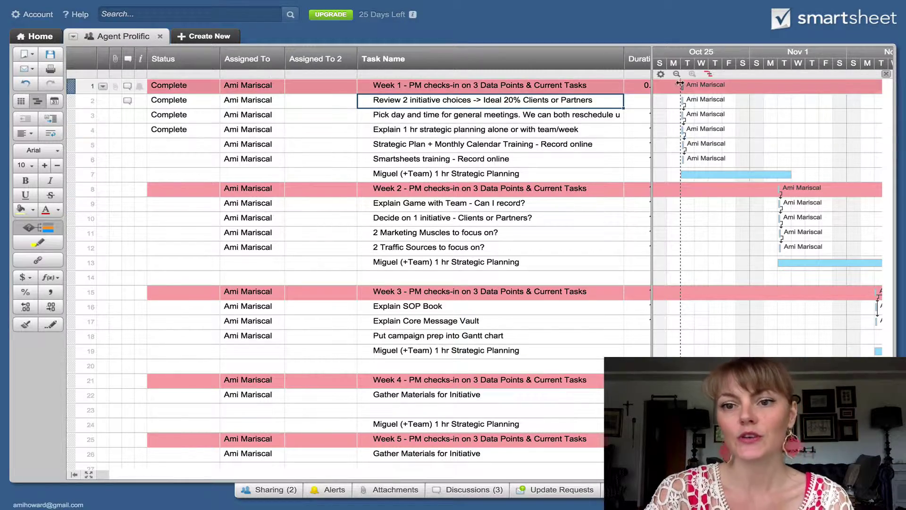
{"action": "scroll", "coordinate": [510, 134], "scroll_direction": "right", "scroll_amount": 2}
{"action": "scroll", "coordinate": [510, 134], "scroll_direction": "right", "scroll_amount": 5}
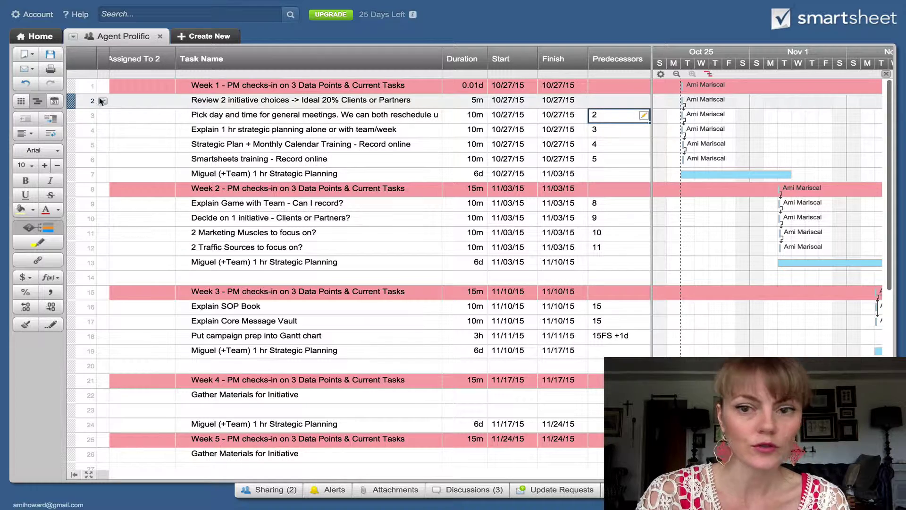
{"action": "key", "text": "Delete"}
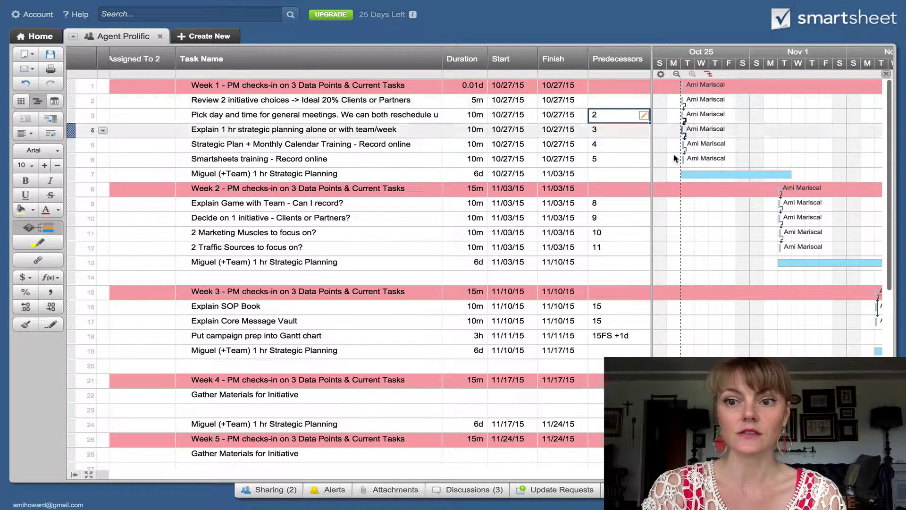
{"action": "scroll", "coordinate": [409, 173], "scroll_direction": "left", "scroll_amount": 5}
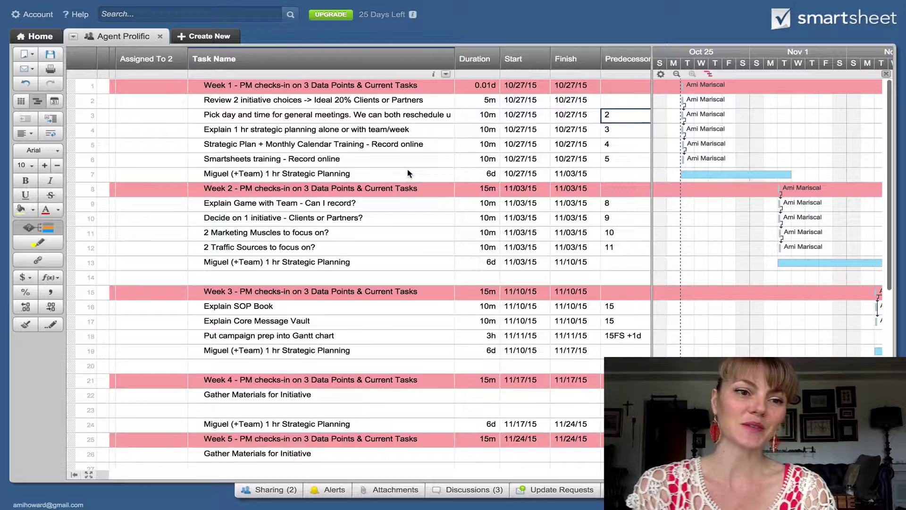